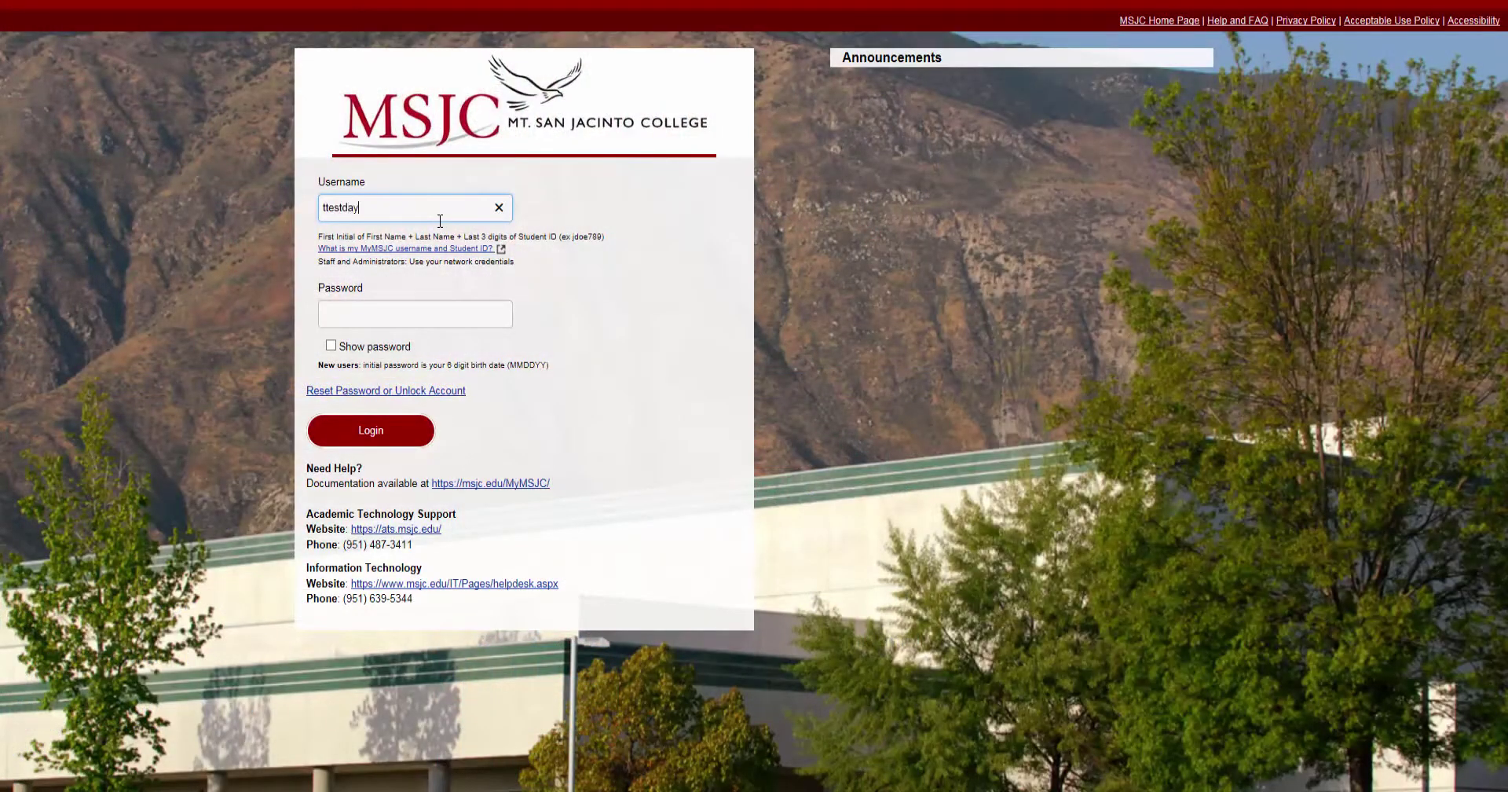
Enter the account username on the MSJC login page and move to the password field.
text(413)
key(Tab)
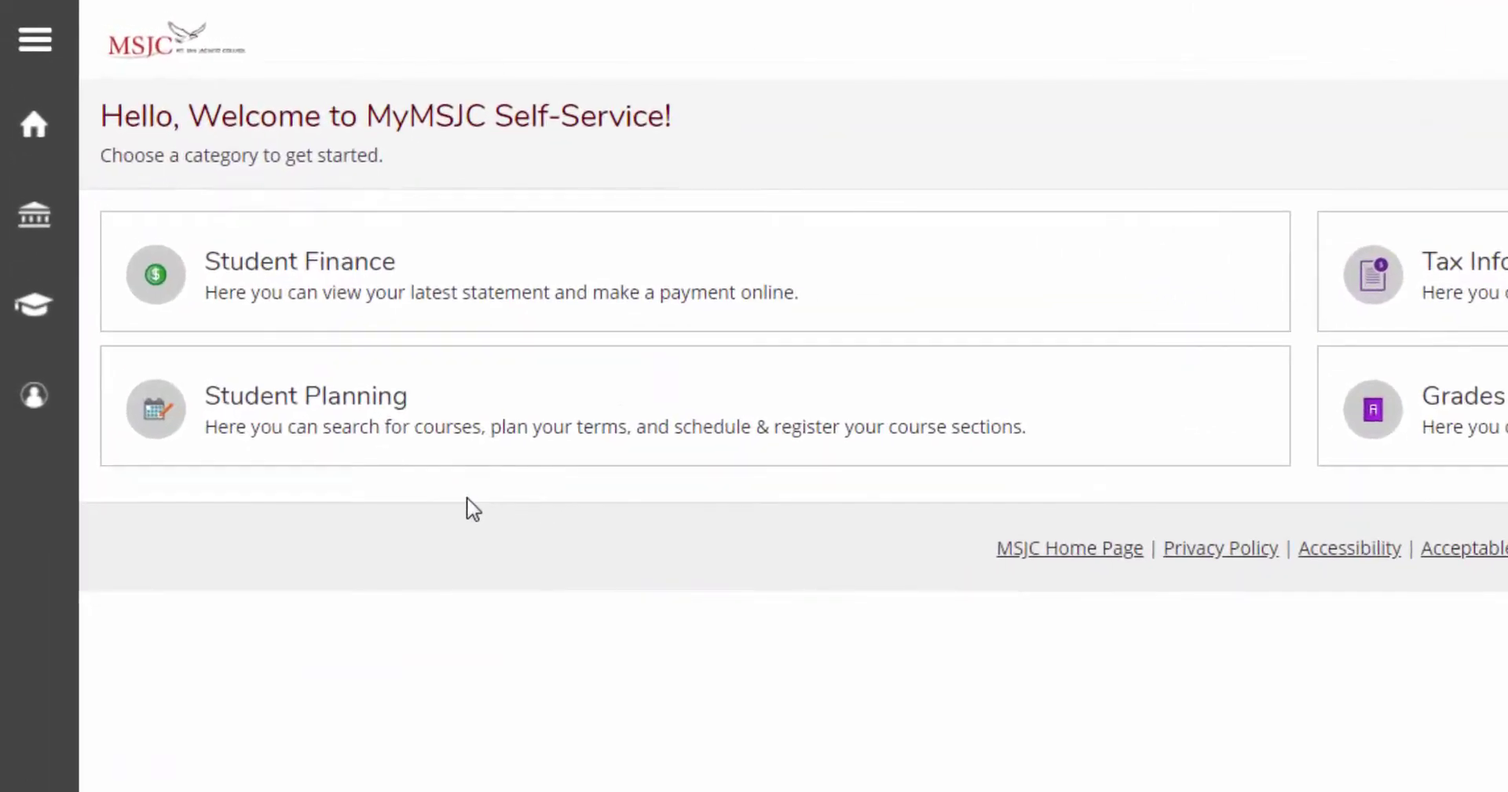
Open the Student Planning area from the welcome page tiles.
click(309, 409)
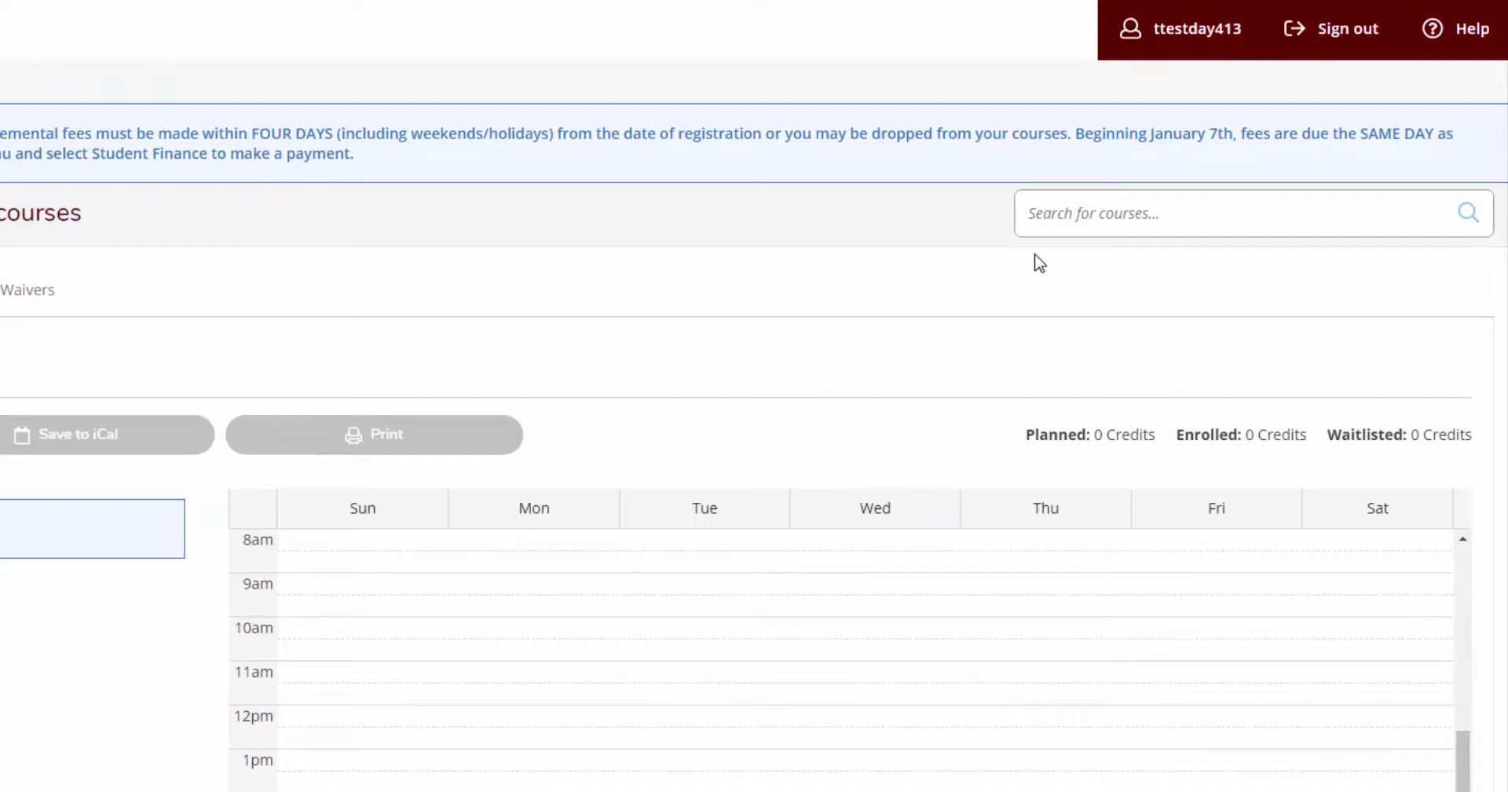
Search the course catalog for HIST 111.
click(1162, 170)
text(HIS)
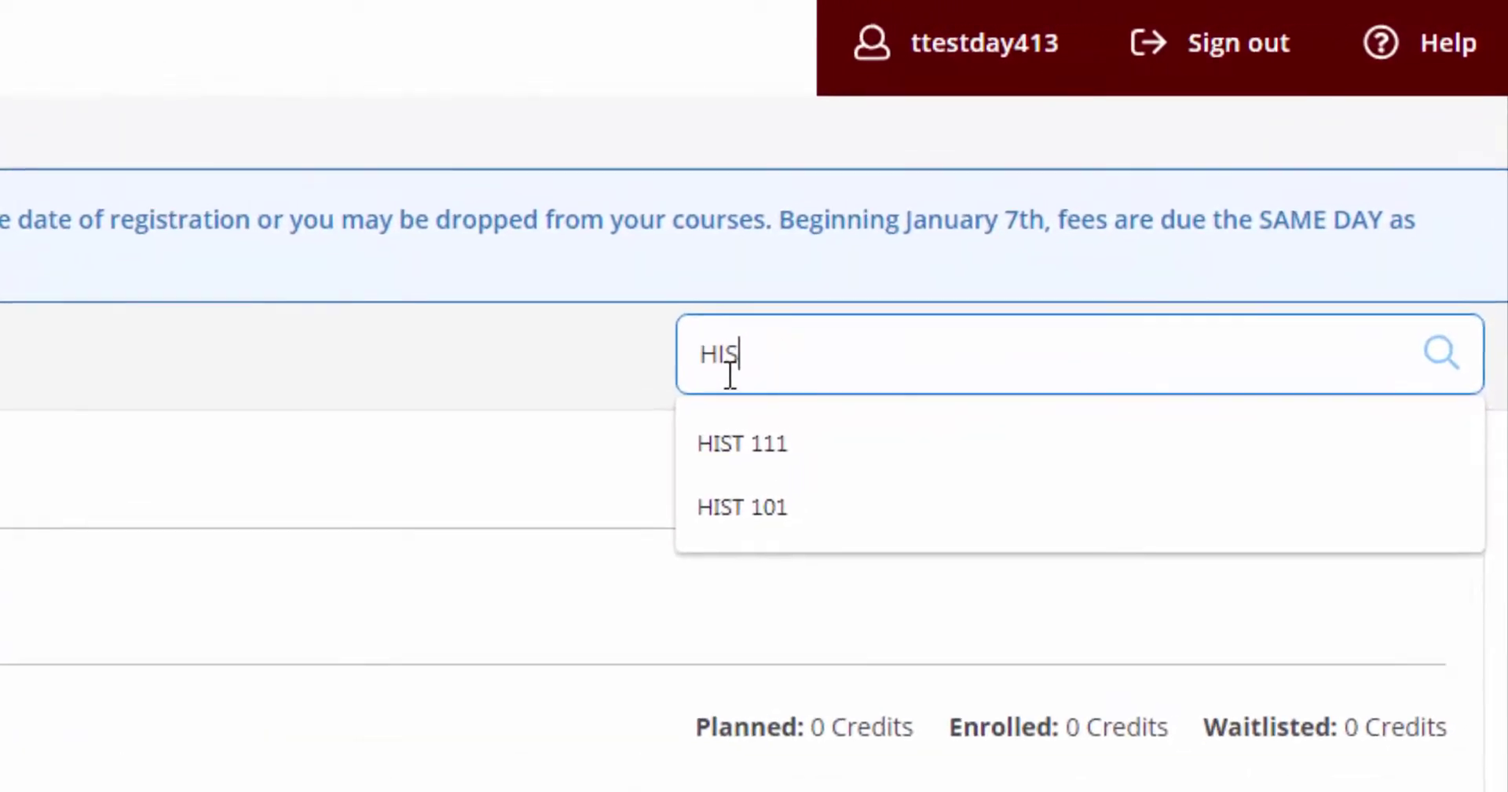
text(T 111)
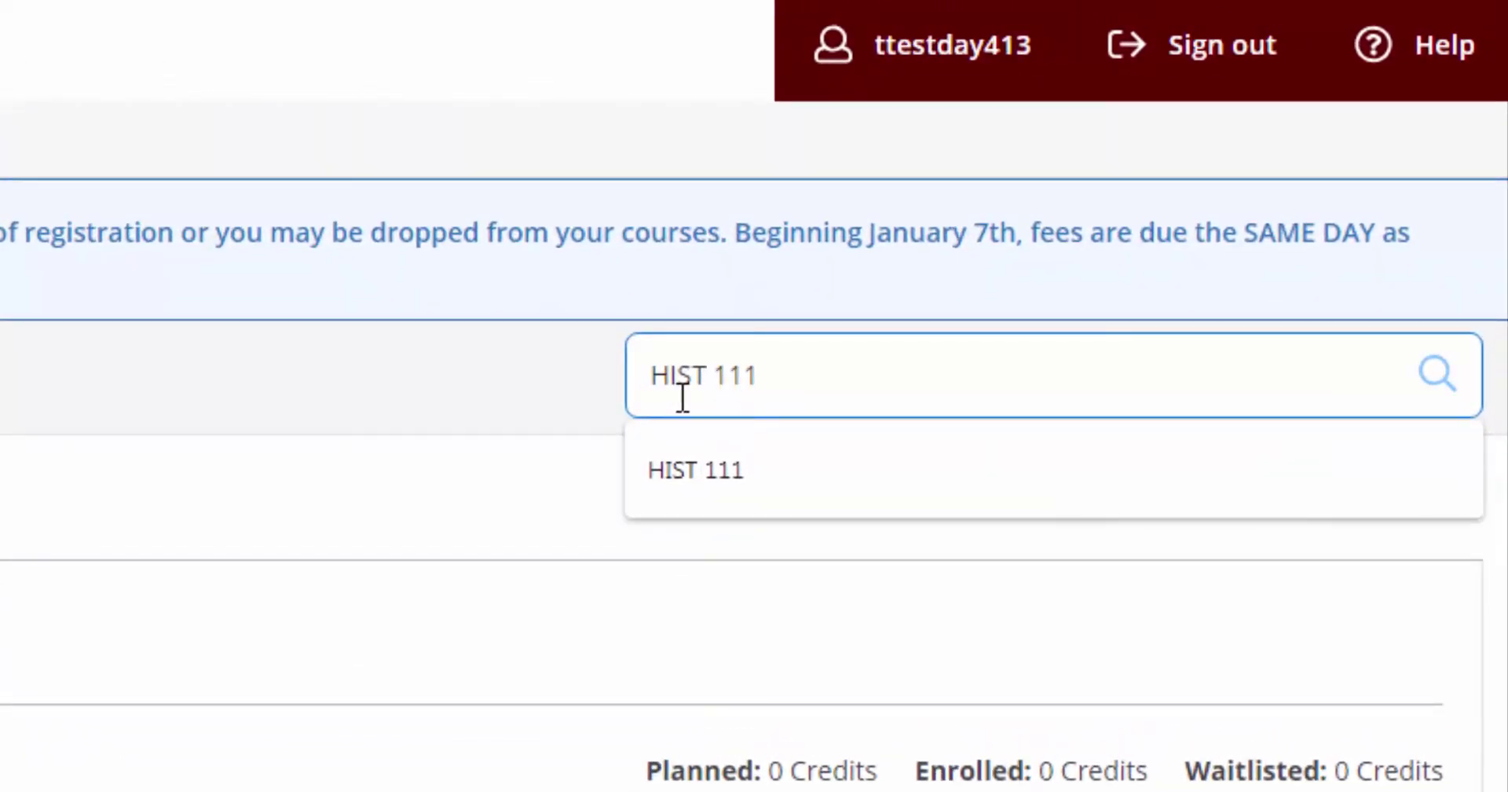
key(Return)
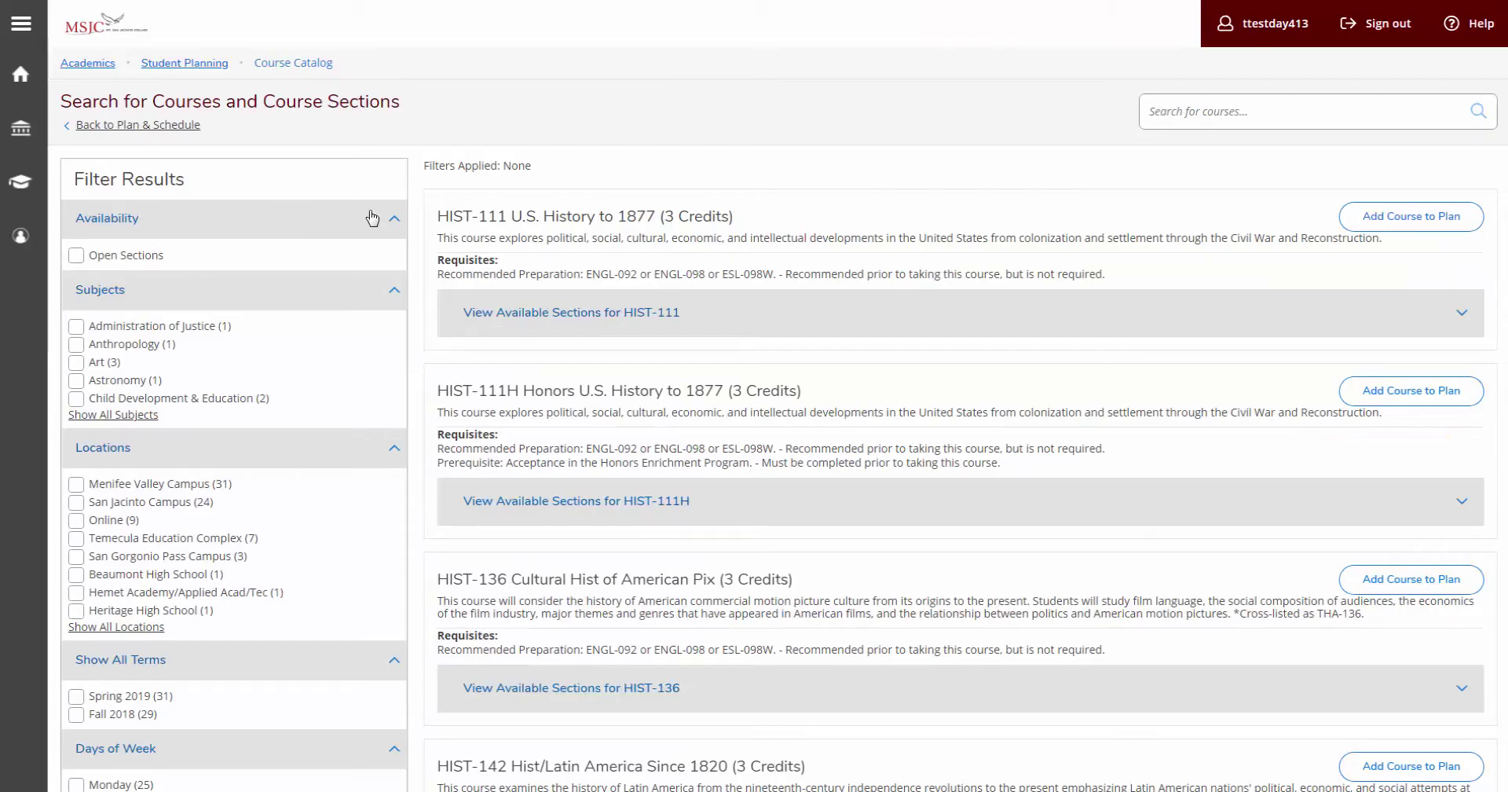
Filter the results to Open Sections, Menifee Valley Campus and Spring 2019.
click(77, 256)
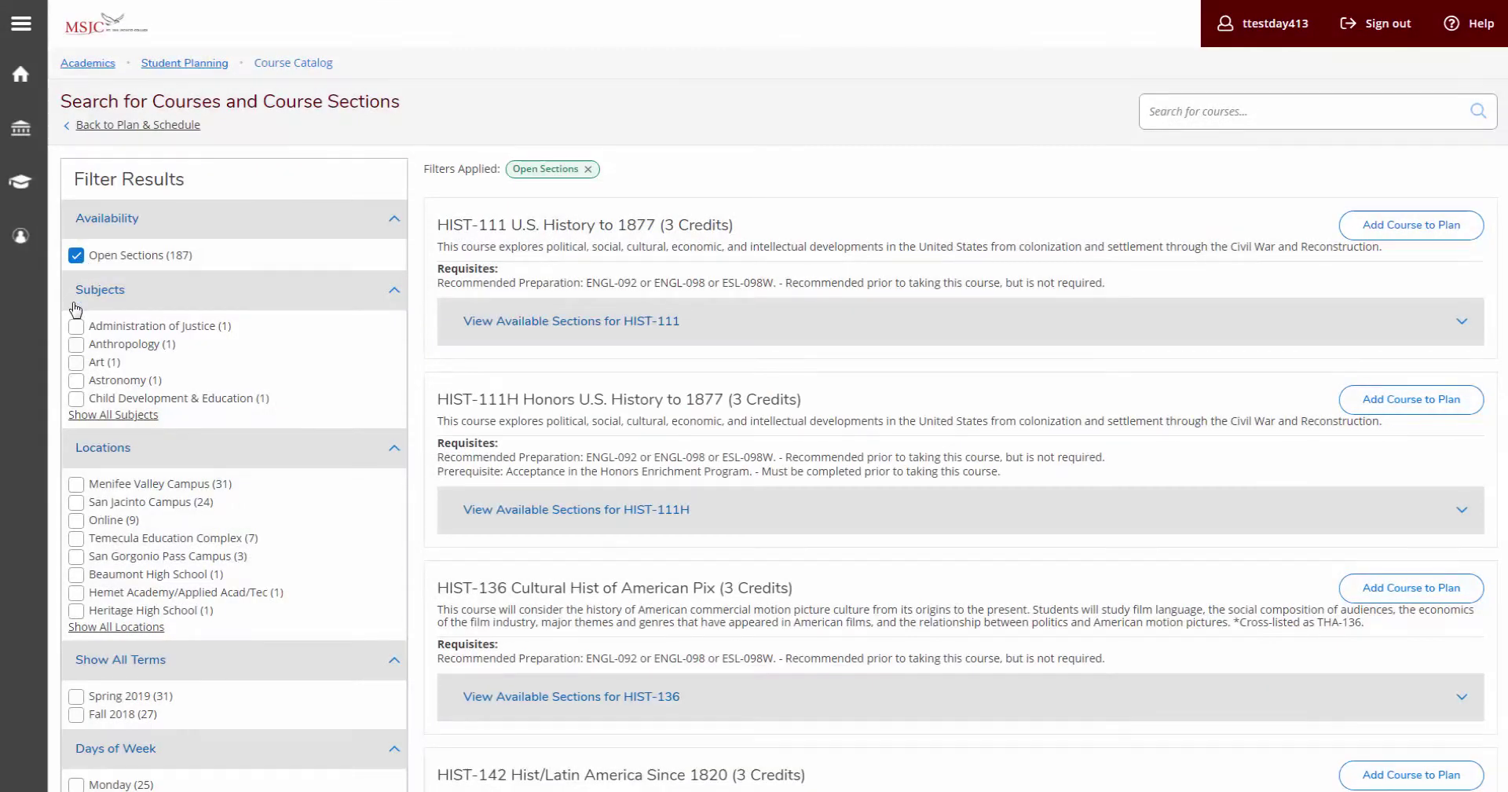
scroll(76, 314, down, 1)
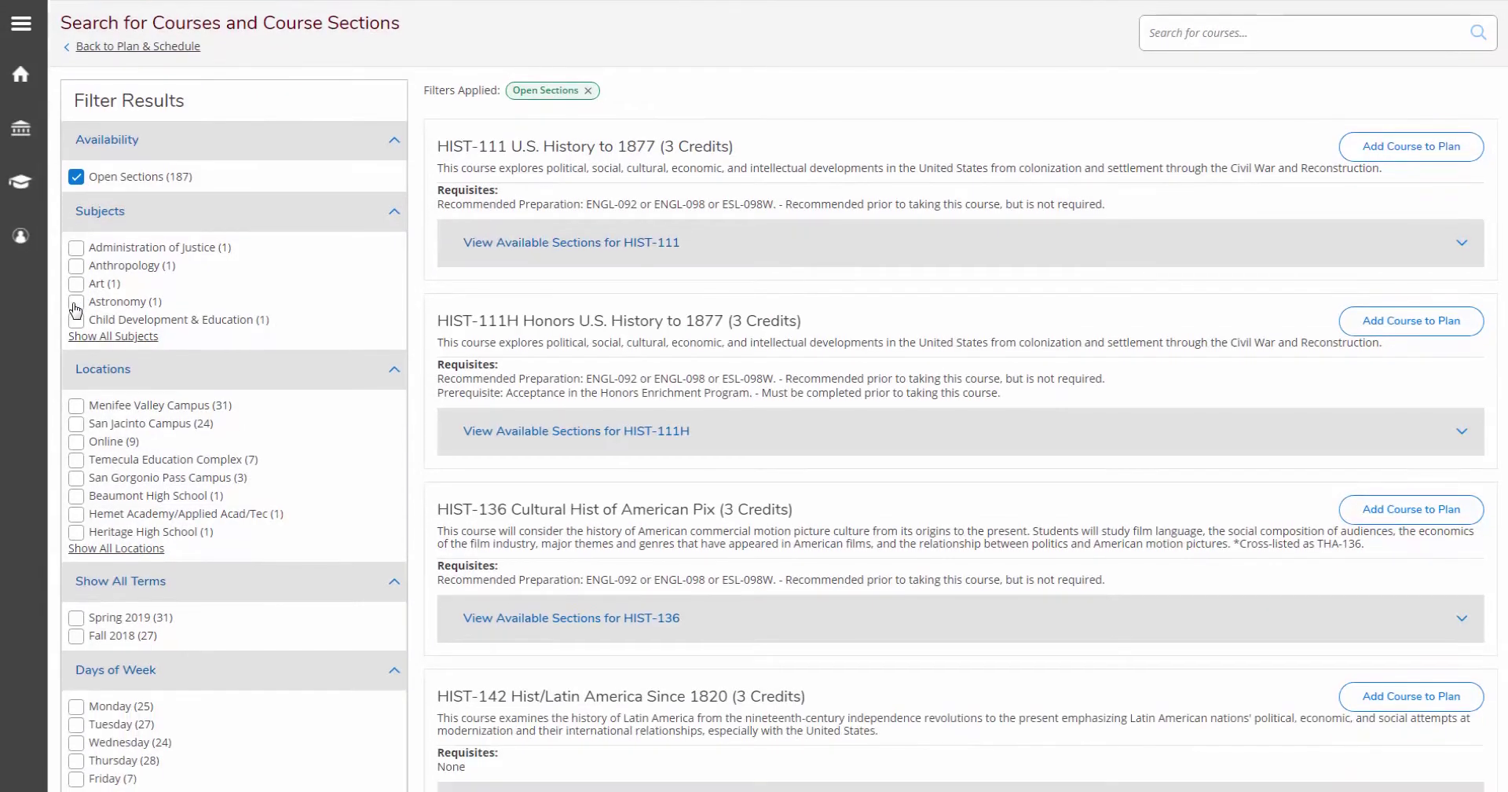
click(76, 414)
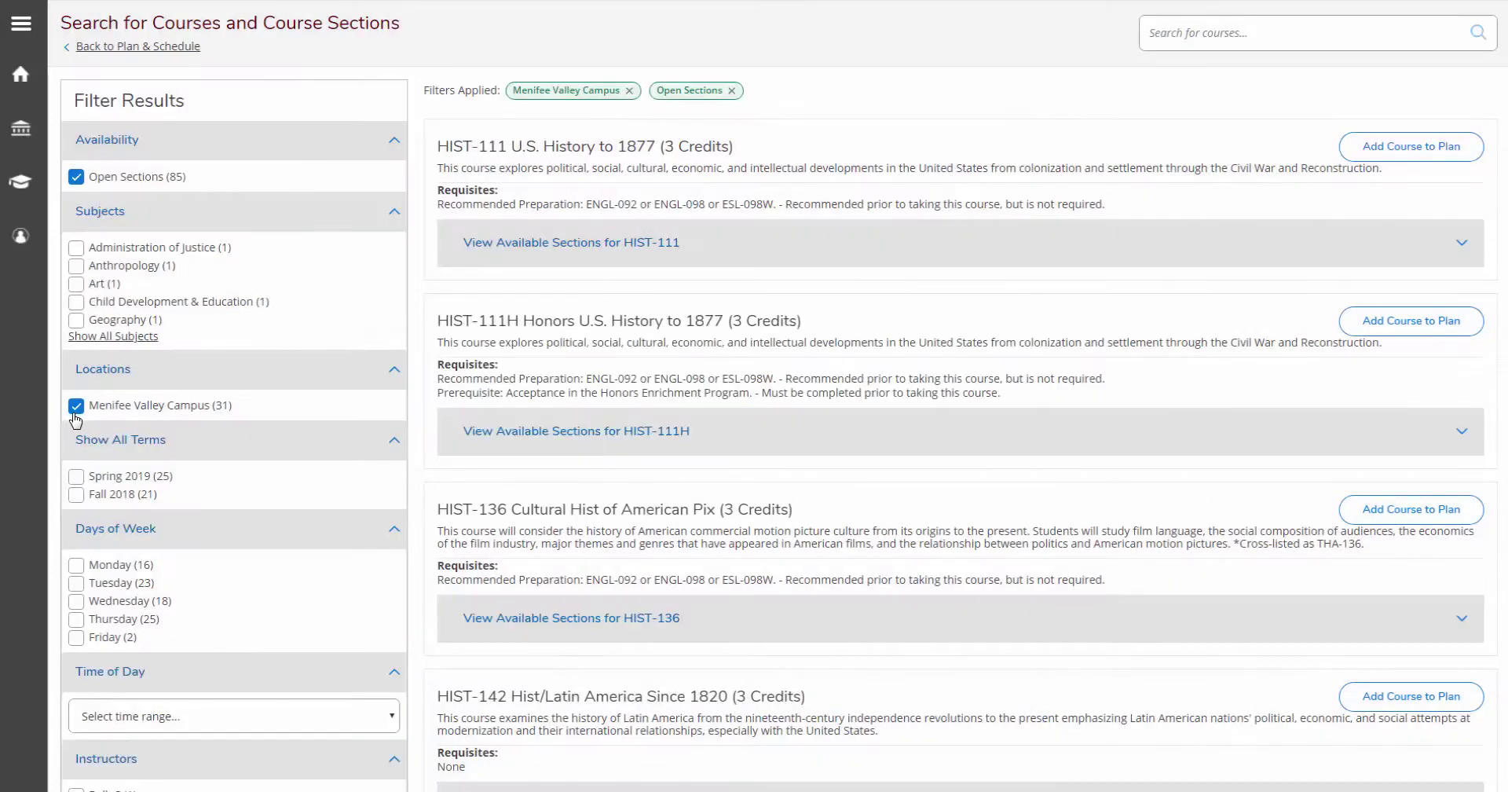
click(76, 480)
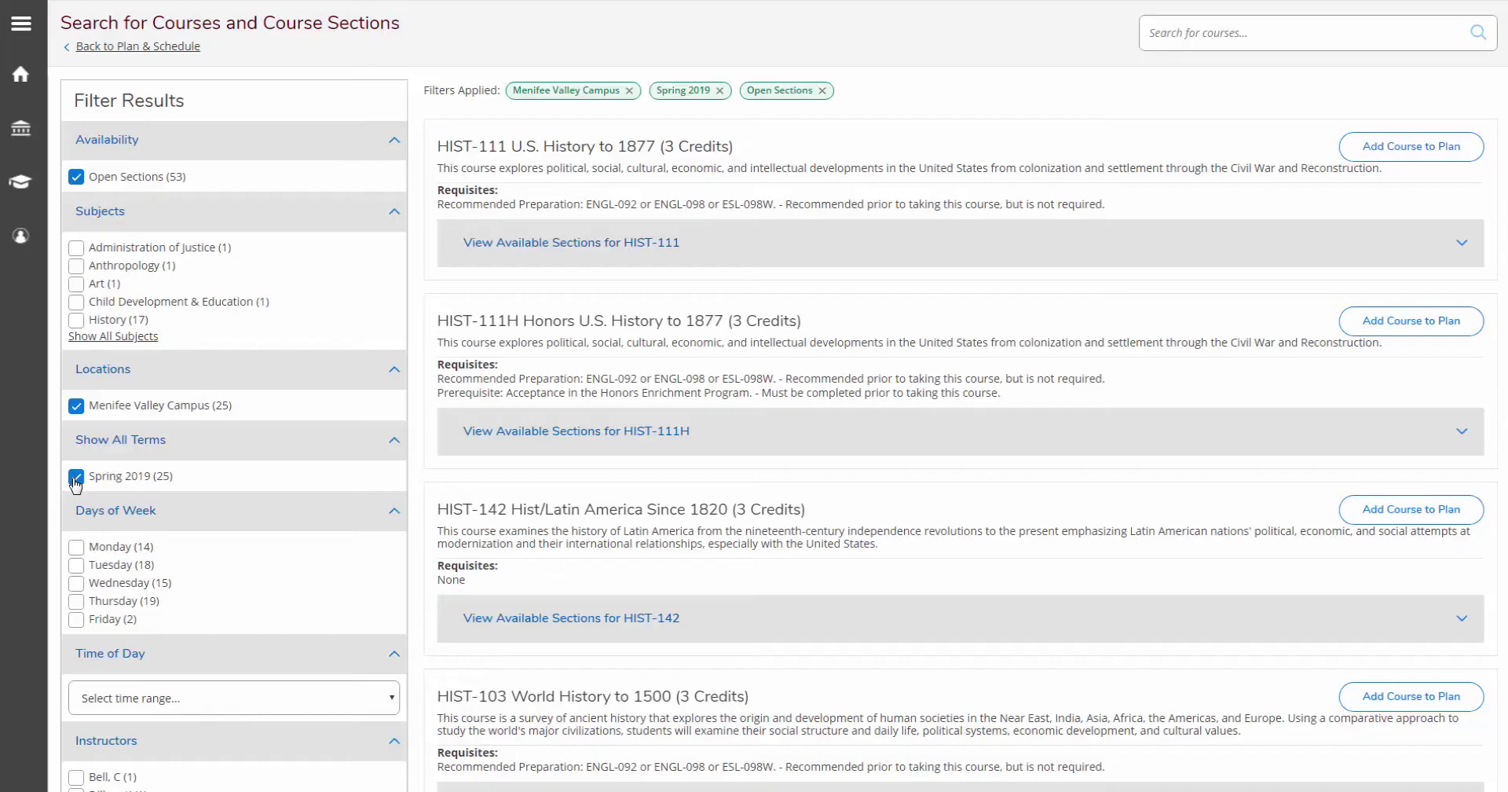
scroll(1381, 297, up, 1)
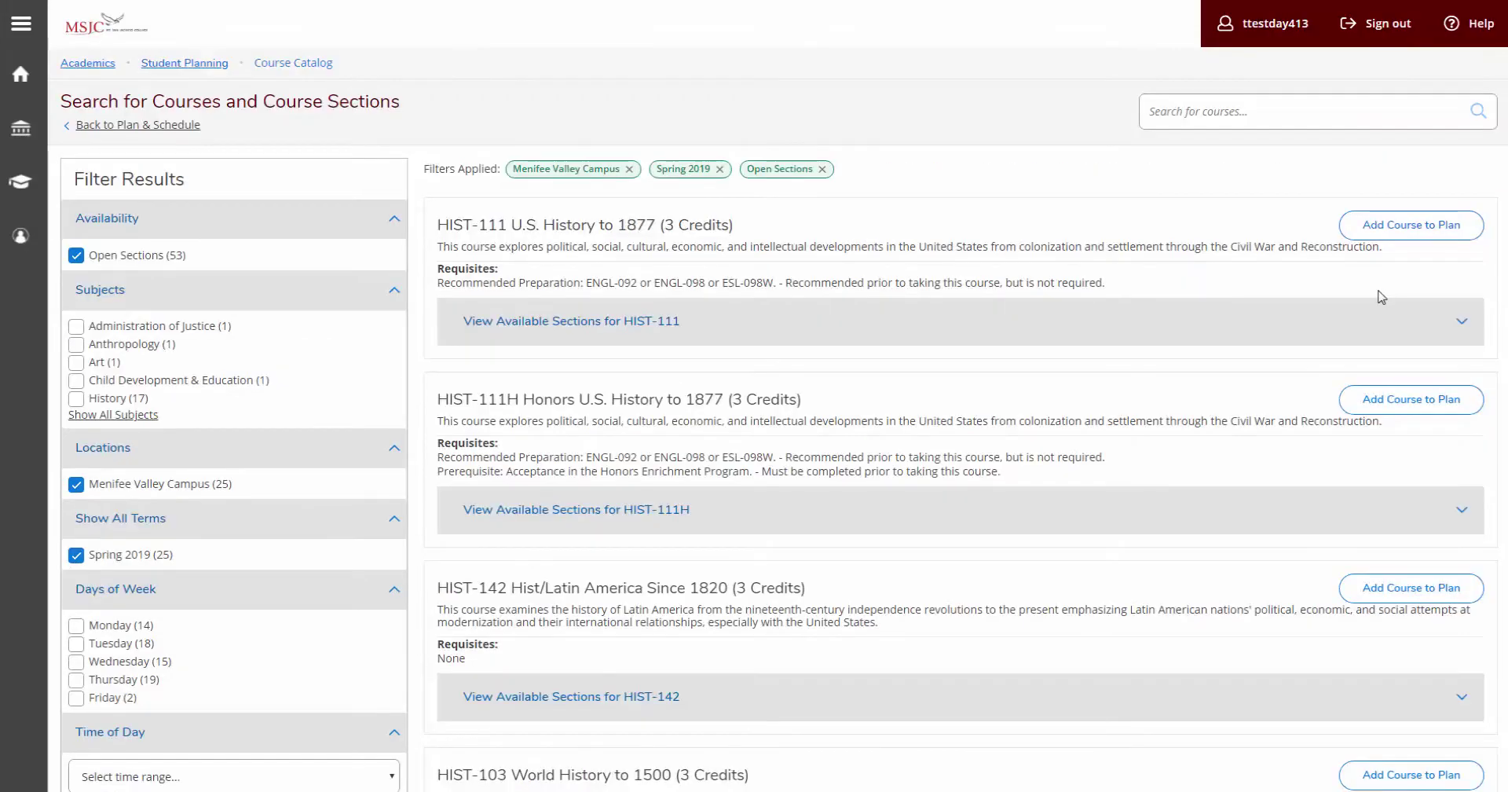
Add HIST-111 to the plan for the Spring 2019 term.
click(1413, 227)
click(711, 503)
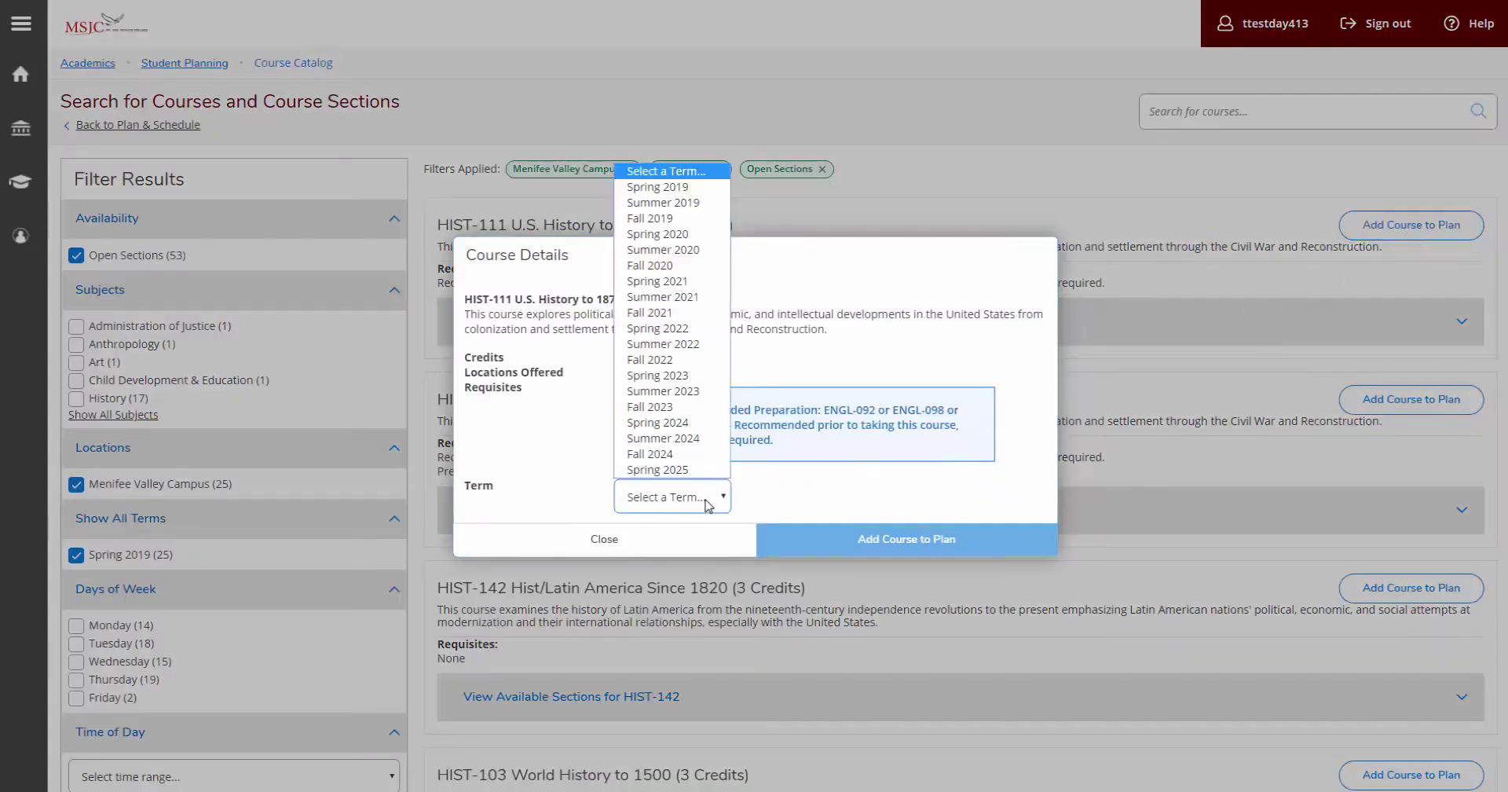
click(670, 186)
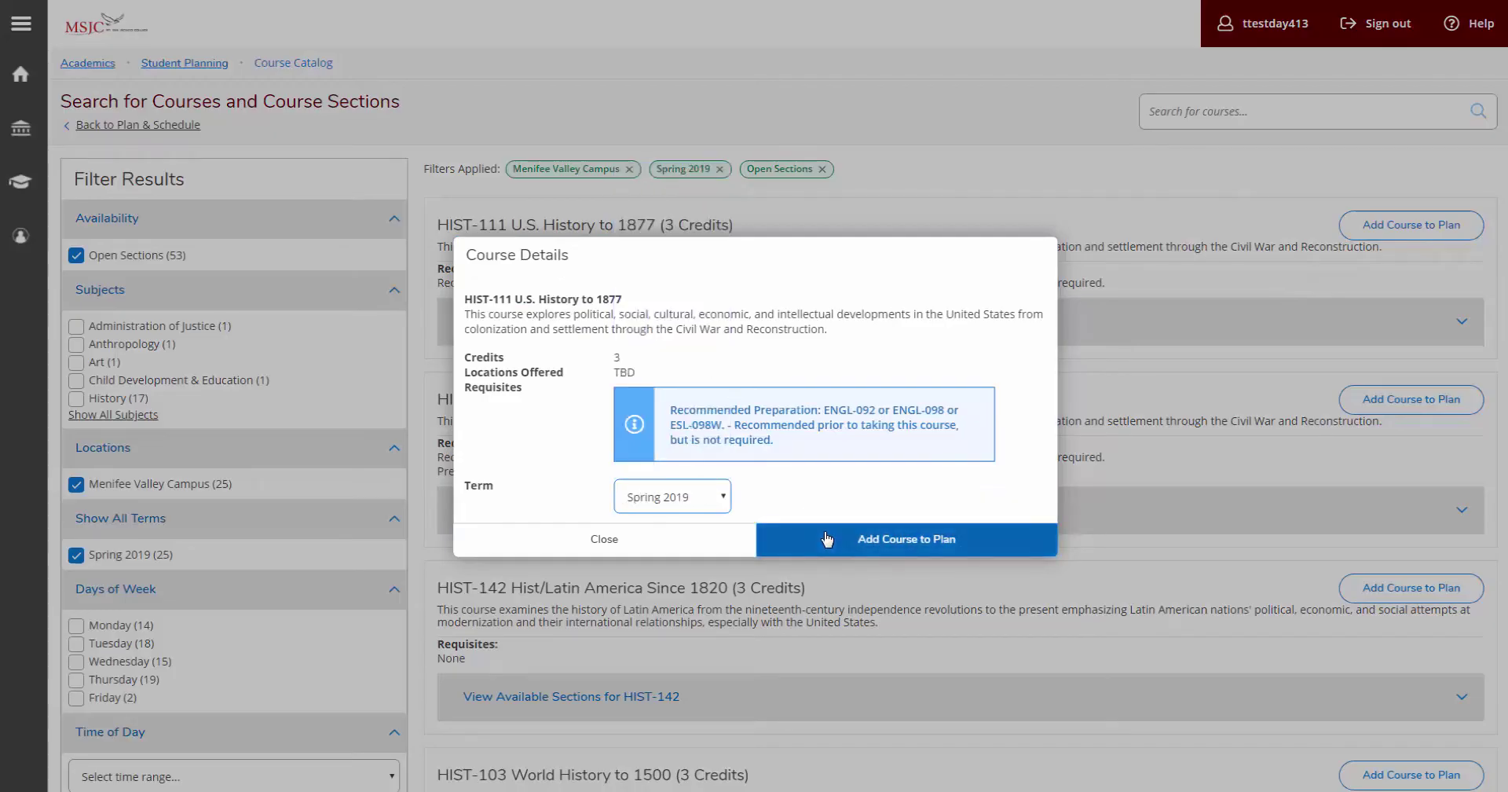
click(825, 539)
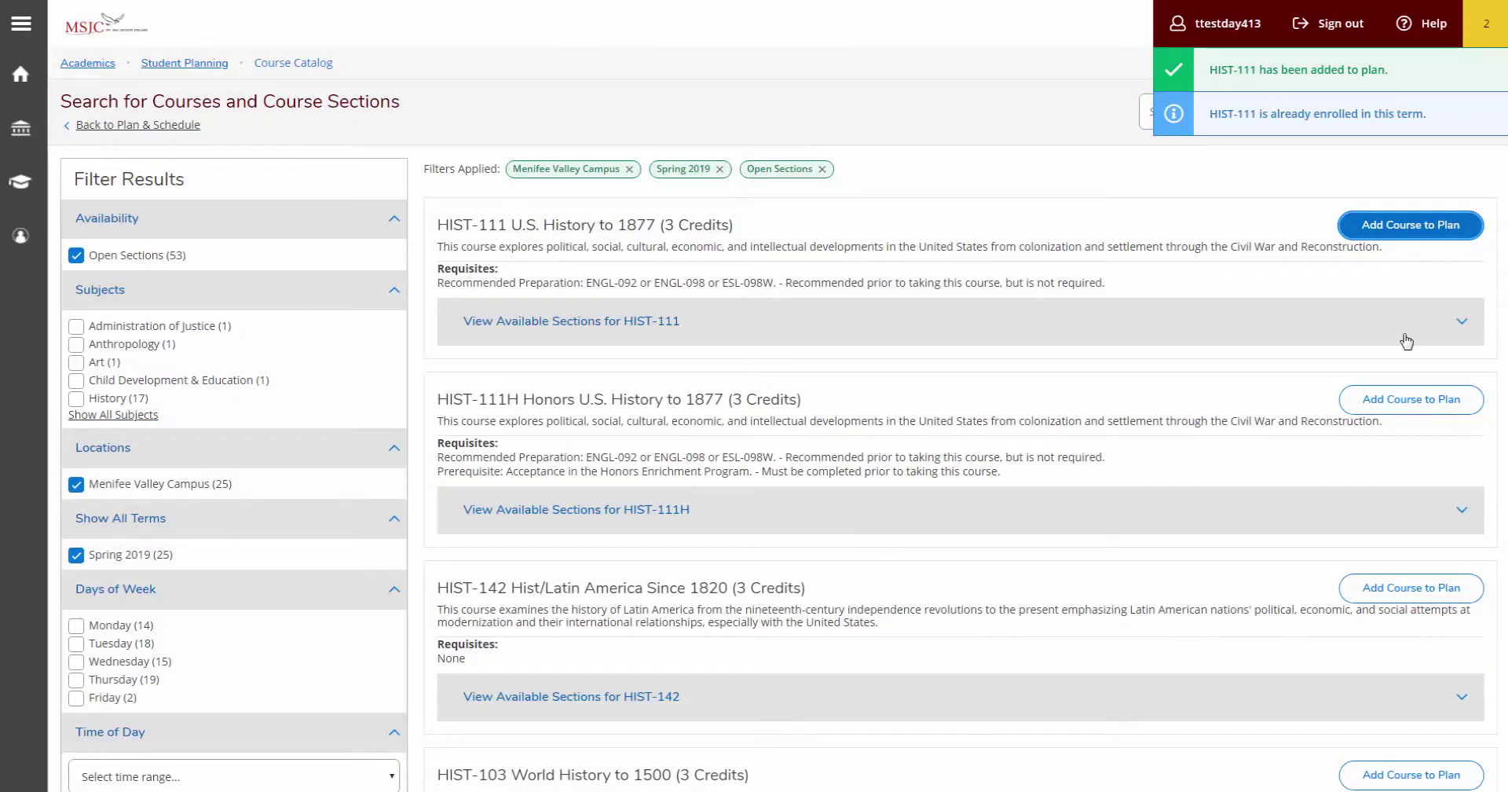
Add HIST-111 section 3193 to the schedule from the available sections.
click(1461, 322)
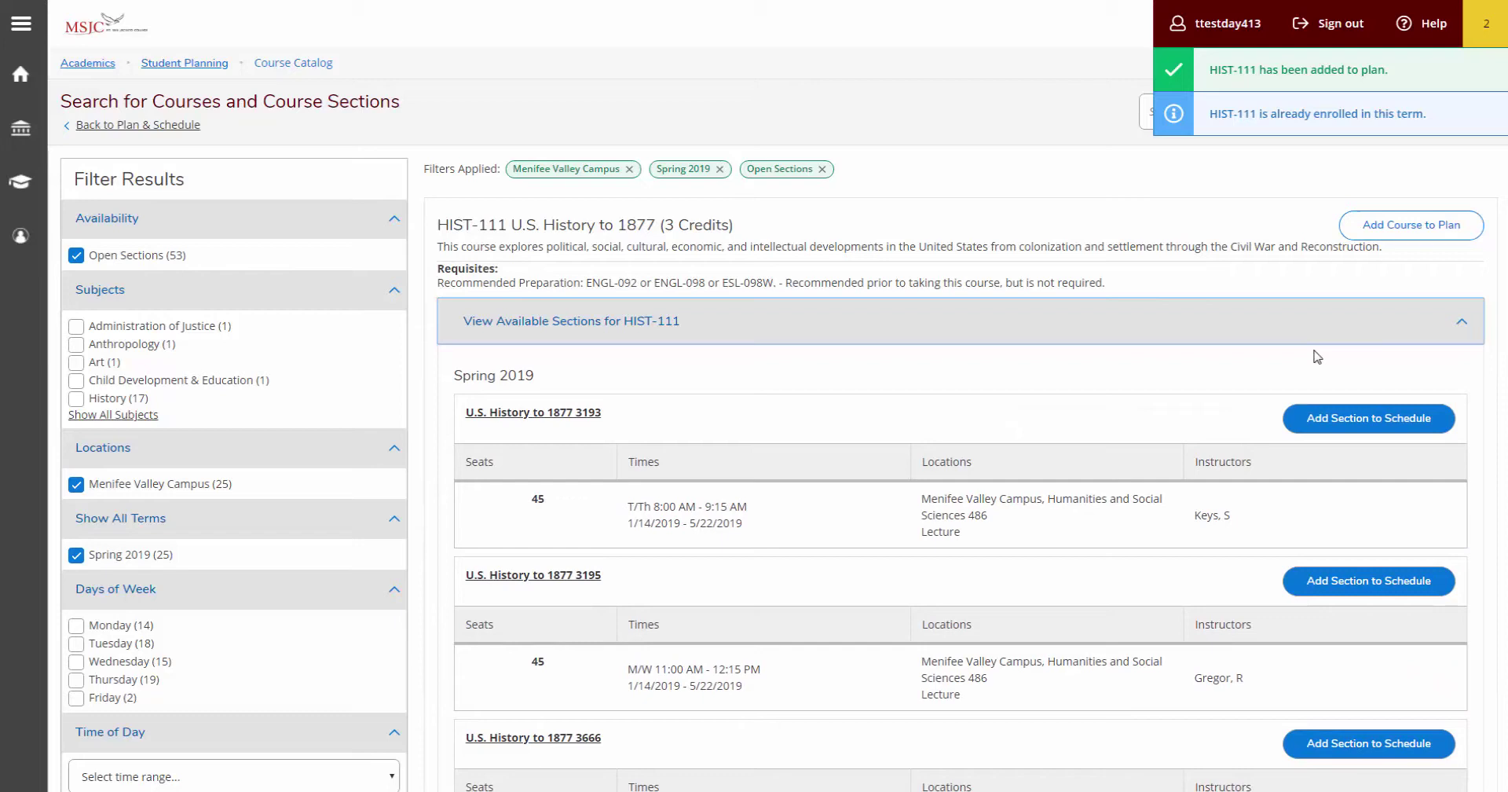
click(1296, 420)
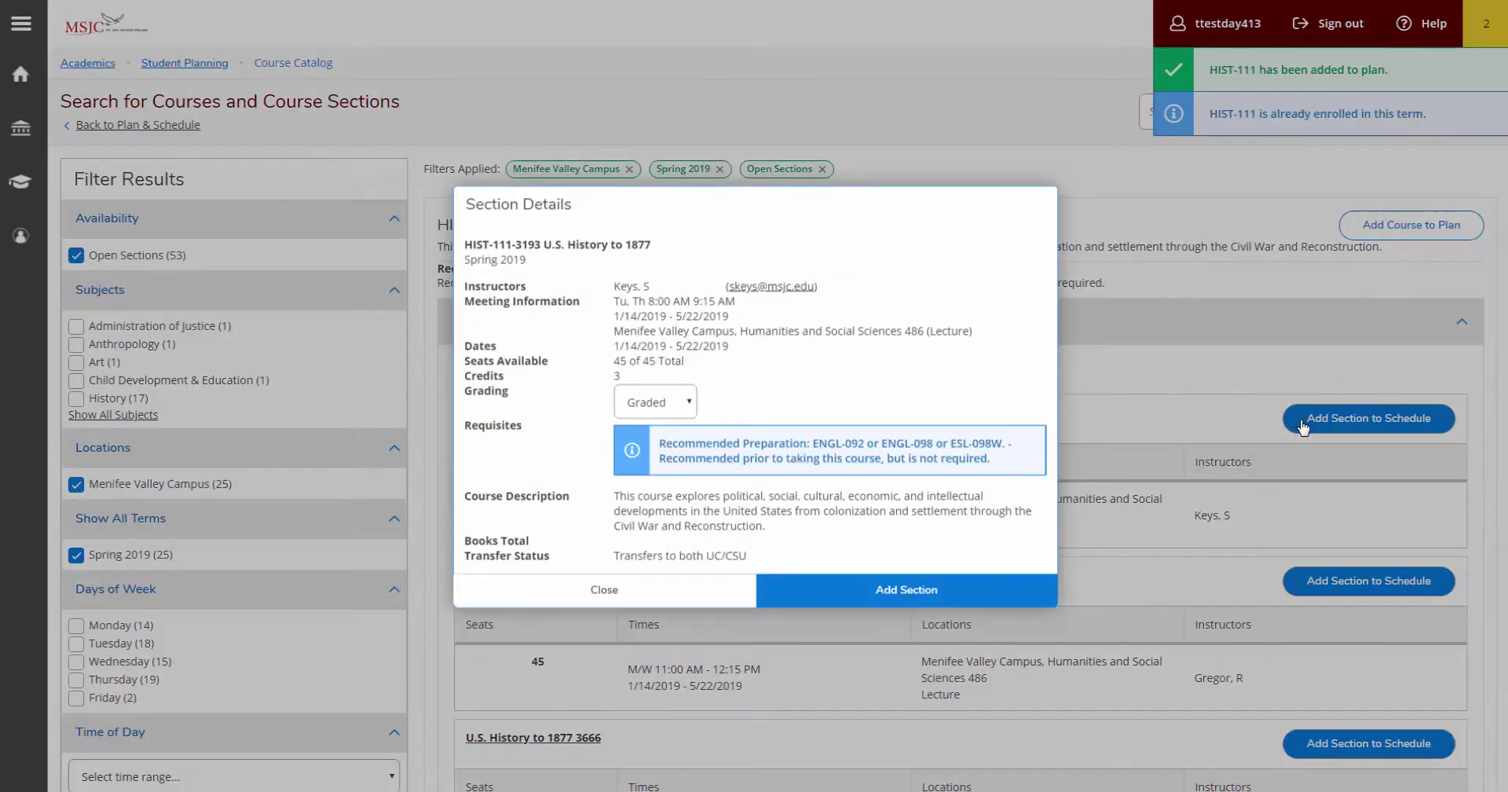
click(907, 591)
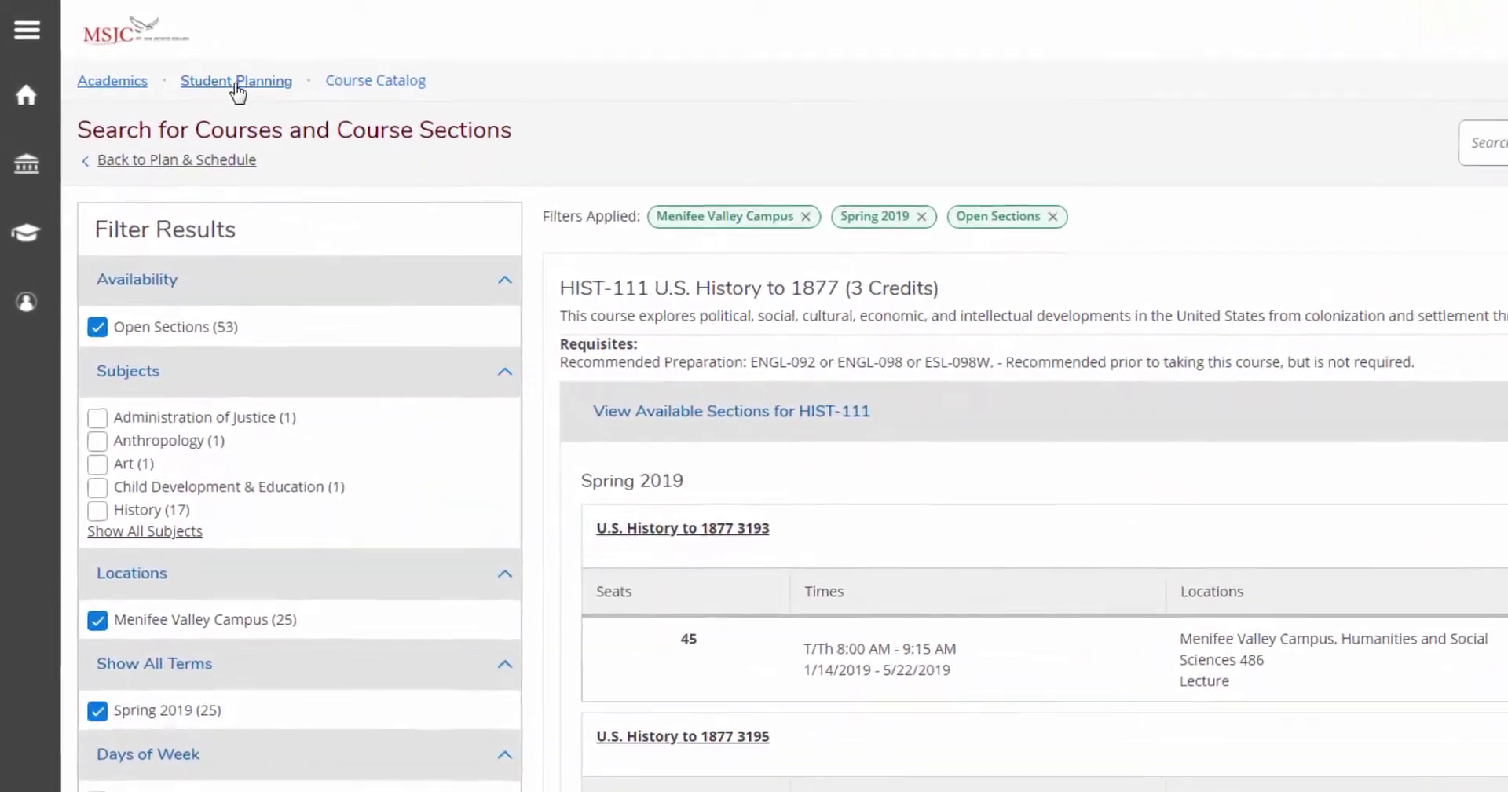
Go to Plan & Schedule, step to Summer 2019 and back to Spring 2019.
click(251, 90)
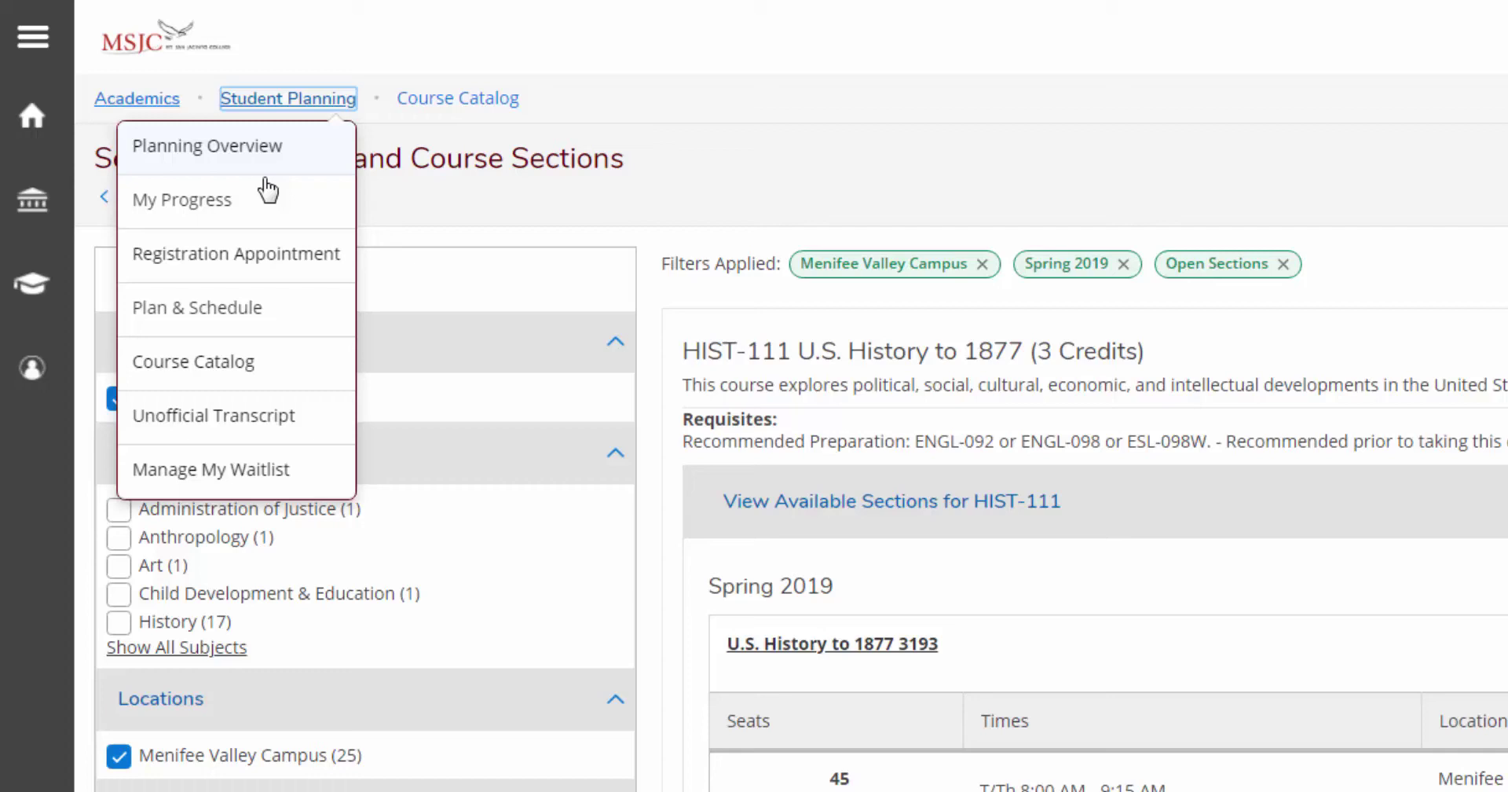
click(230, 314)
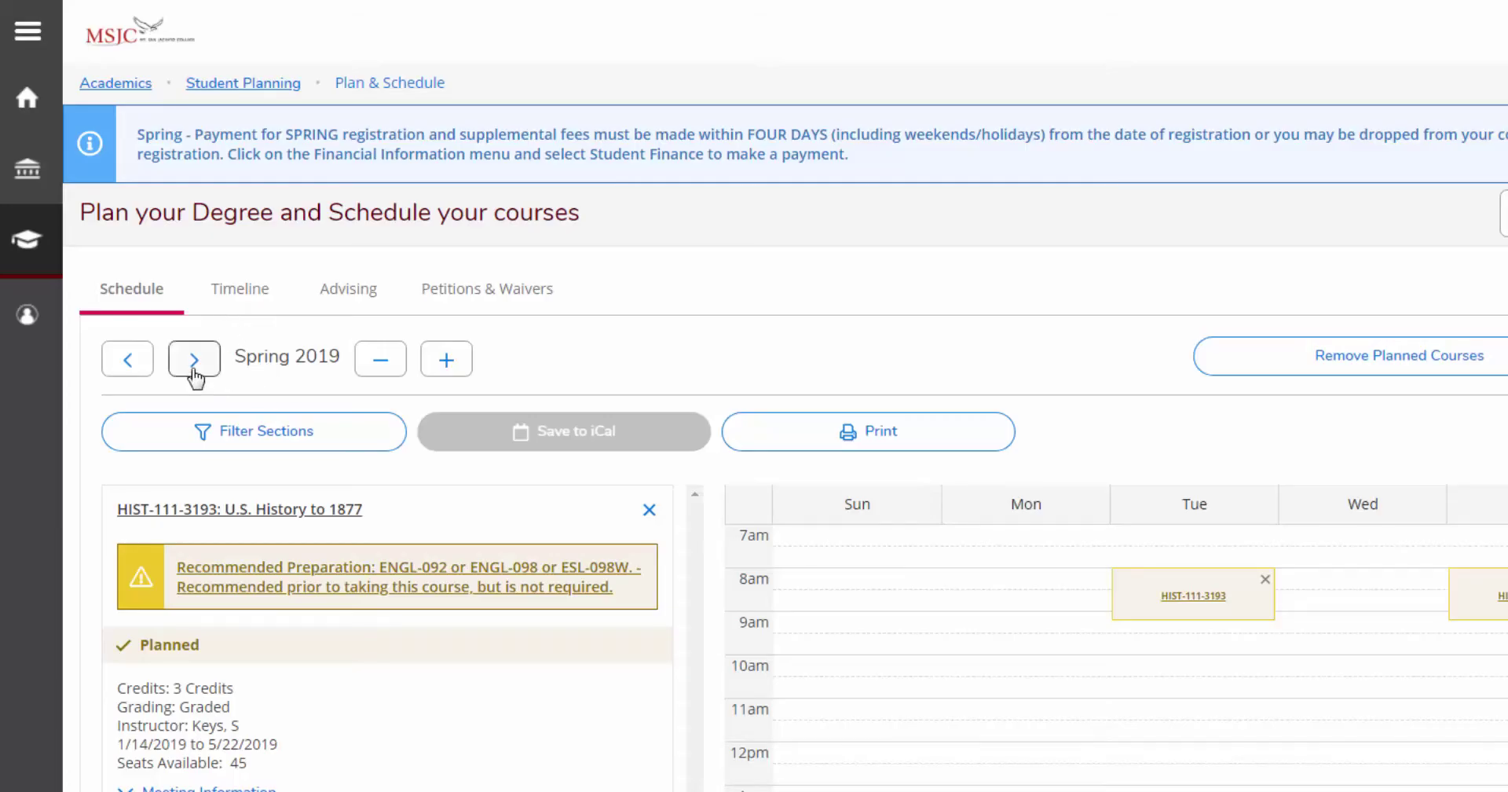
click(195, 374)
click(127, 360)
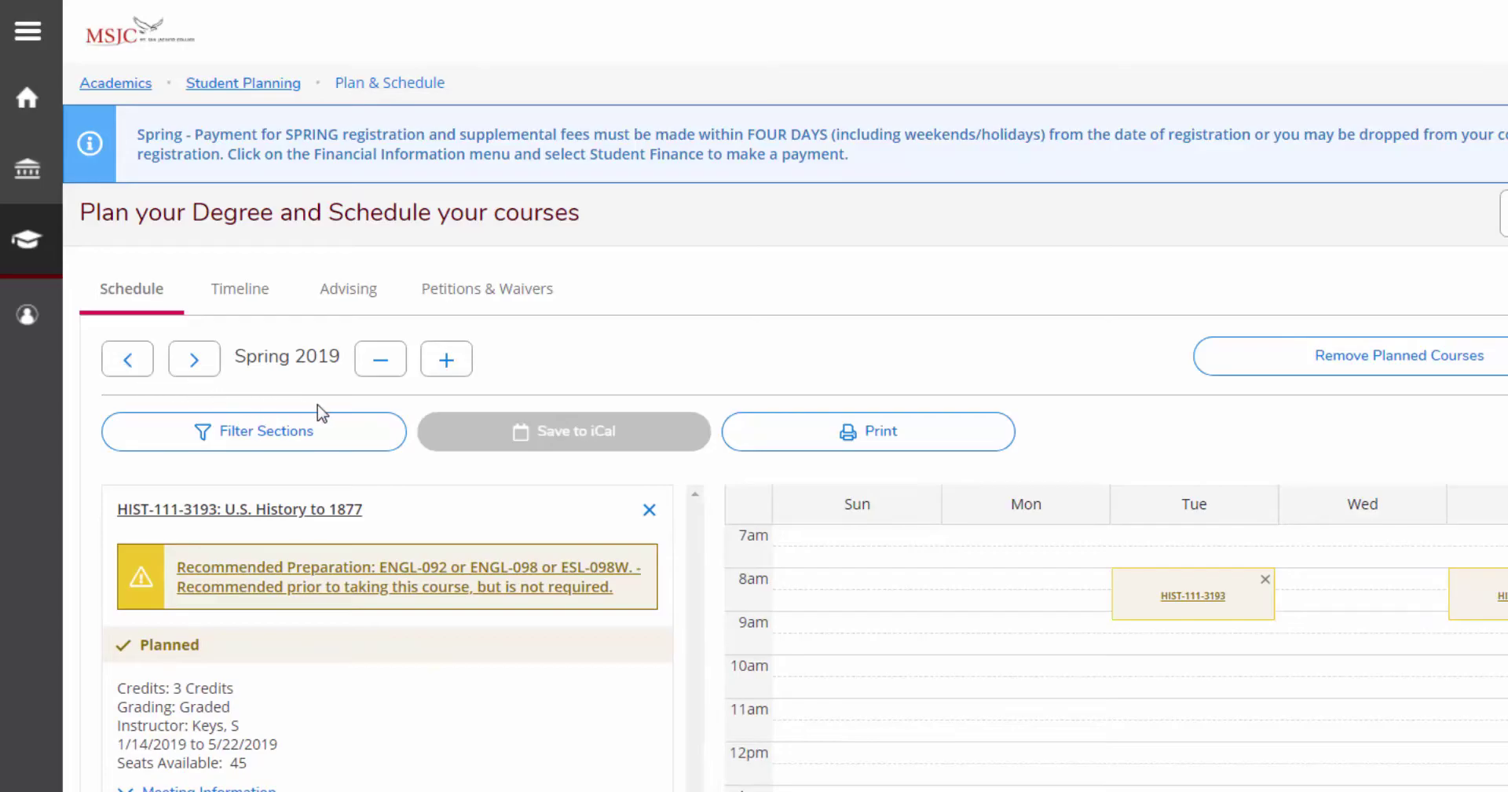
click(448, 361)
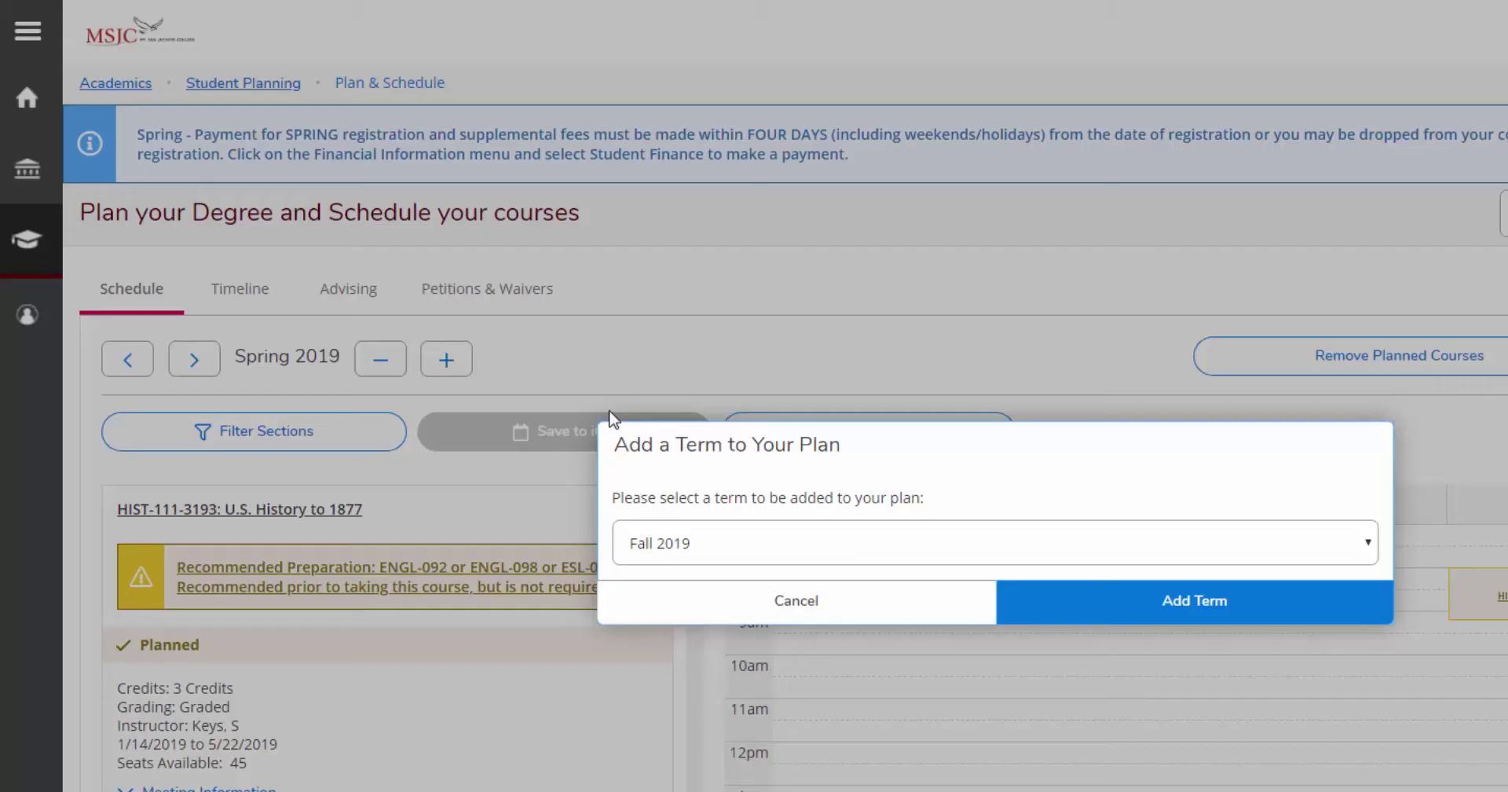
click(676, 616)
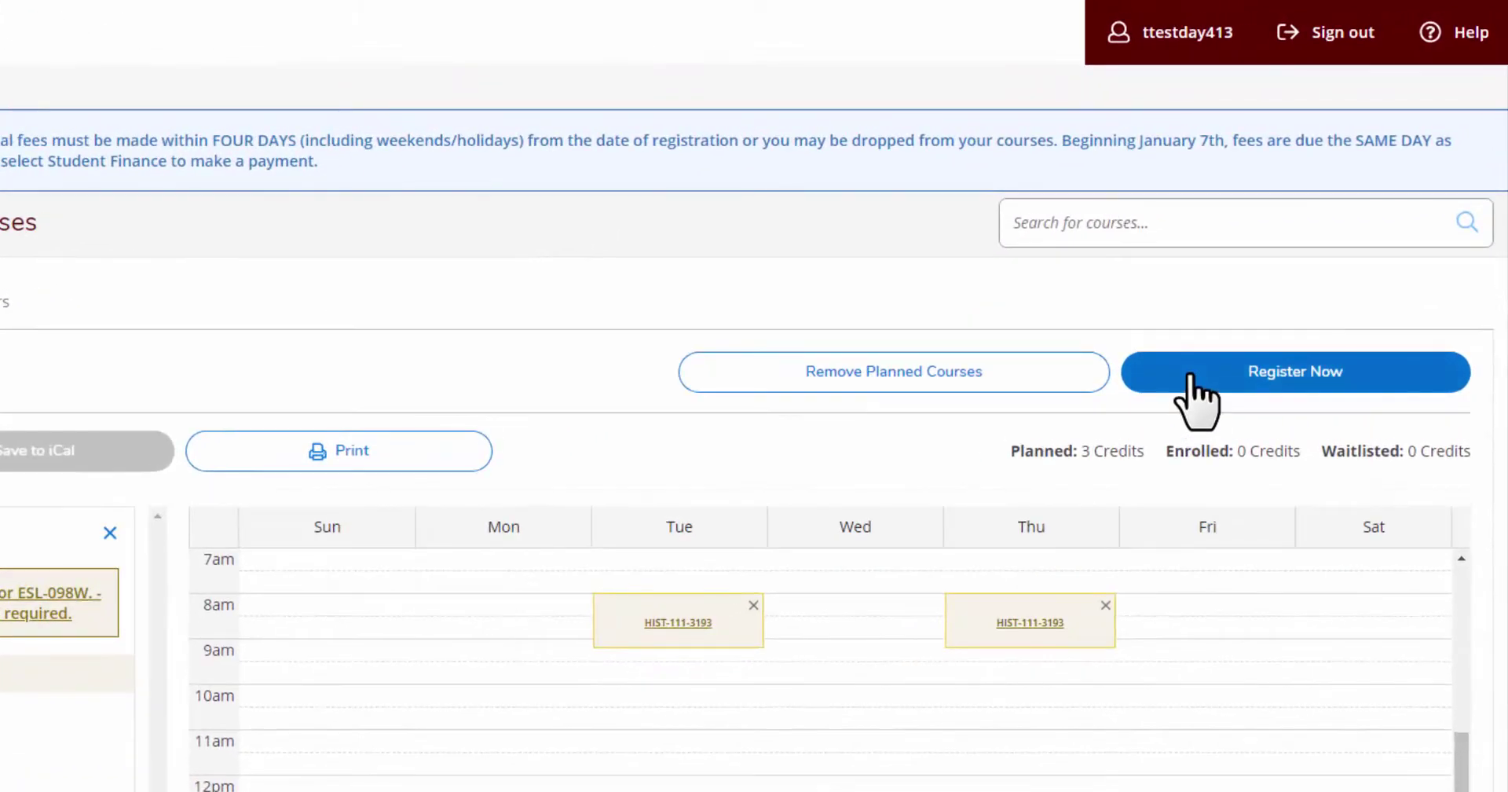
Use Register Now to register for the planned Spring 2019 courses.
click(1276, 273)
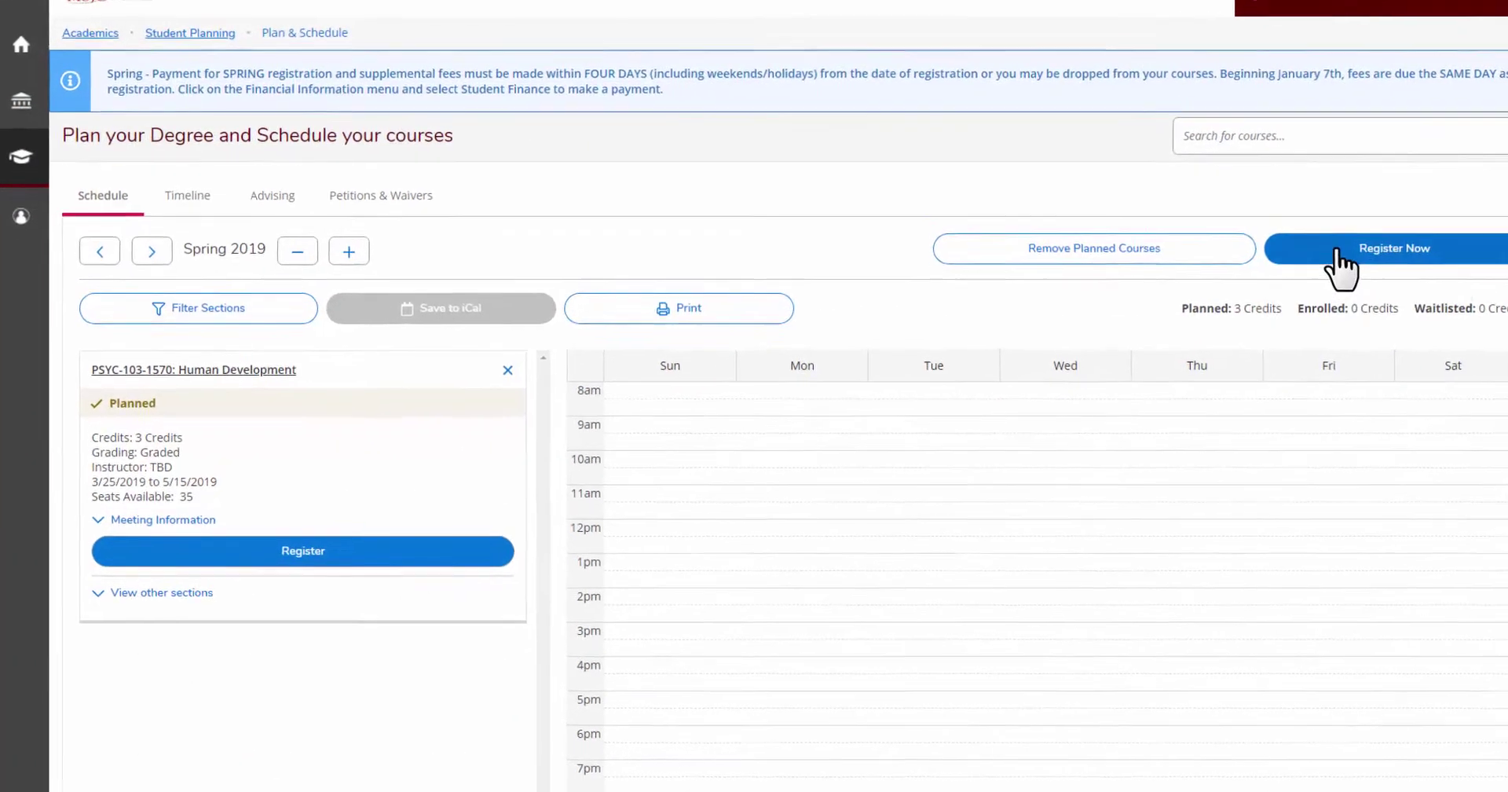
click(1282, 269)
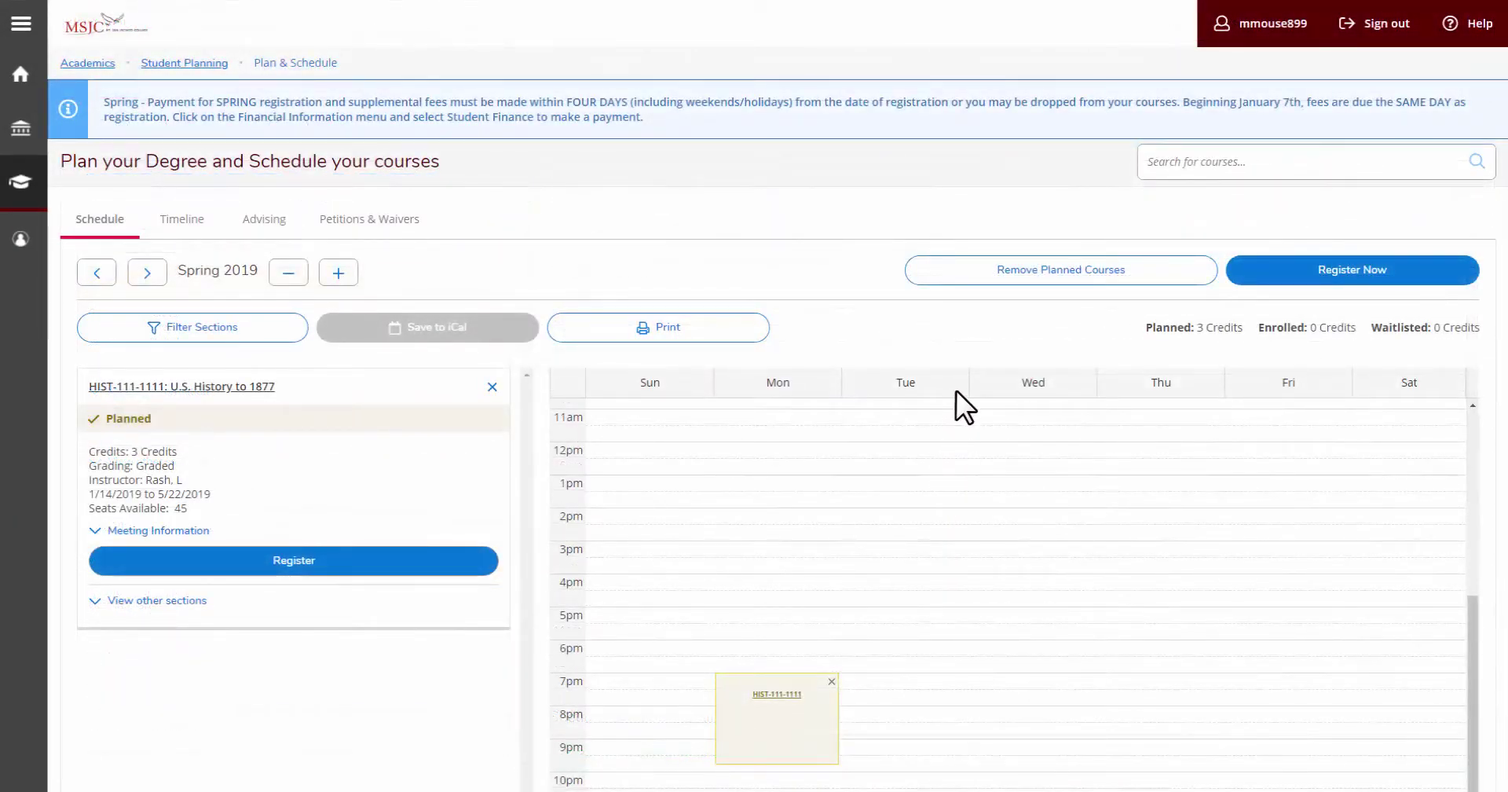
Remove all planned courses for Spring 2019 via Remove Planned Courses.
click(1022, 271)
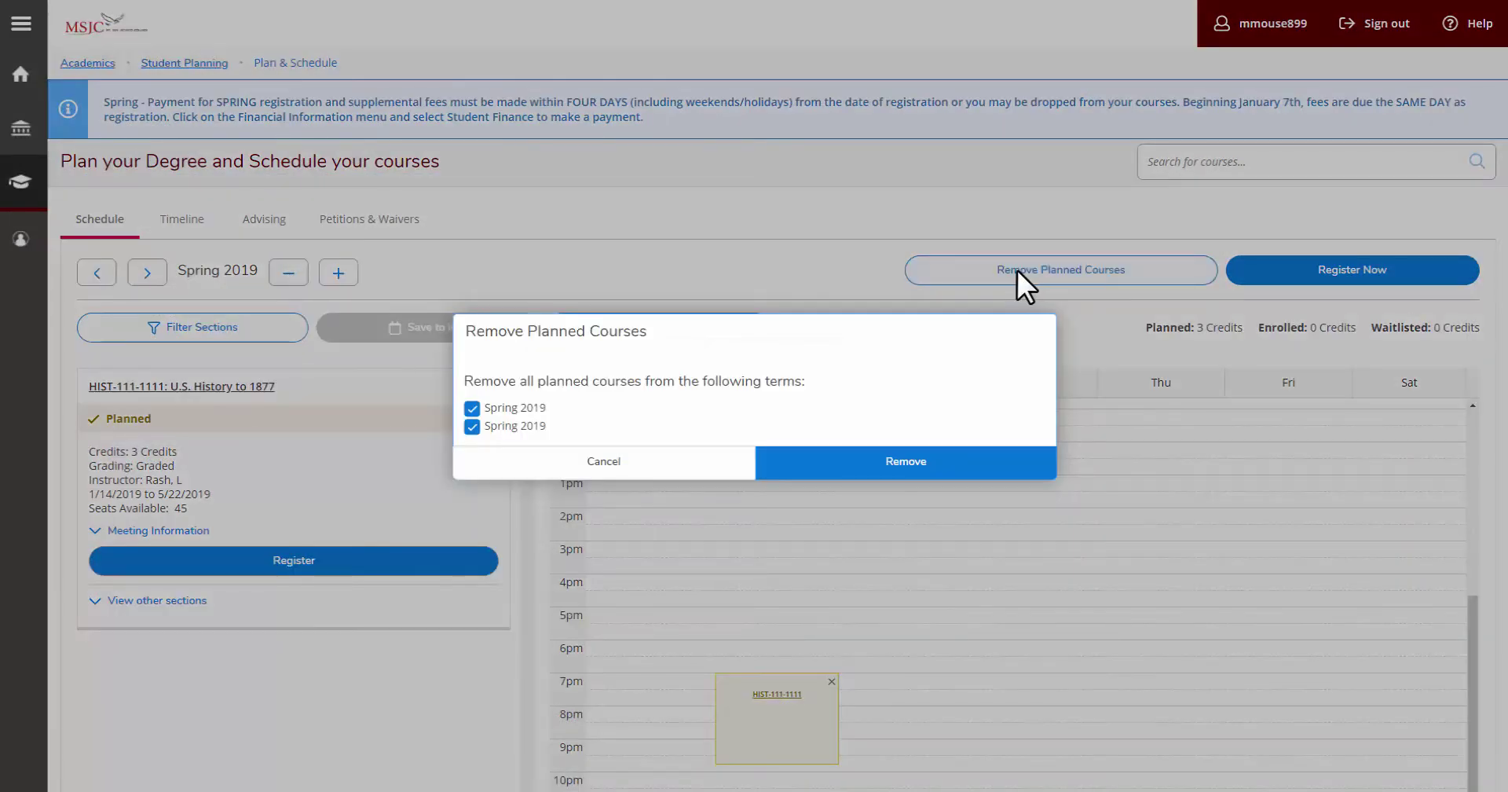
click(817, 468)
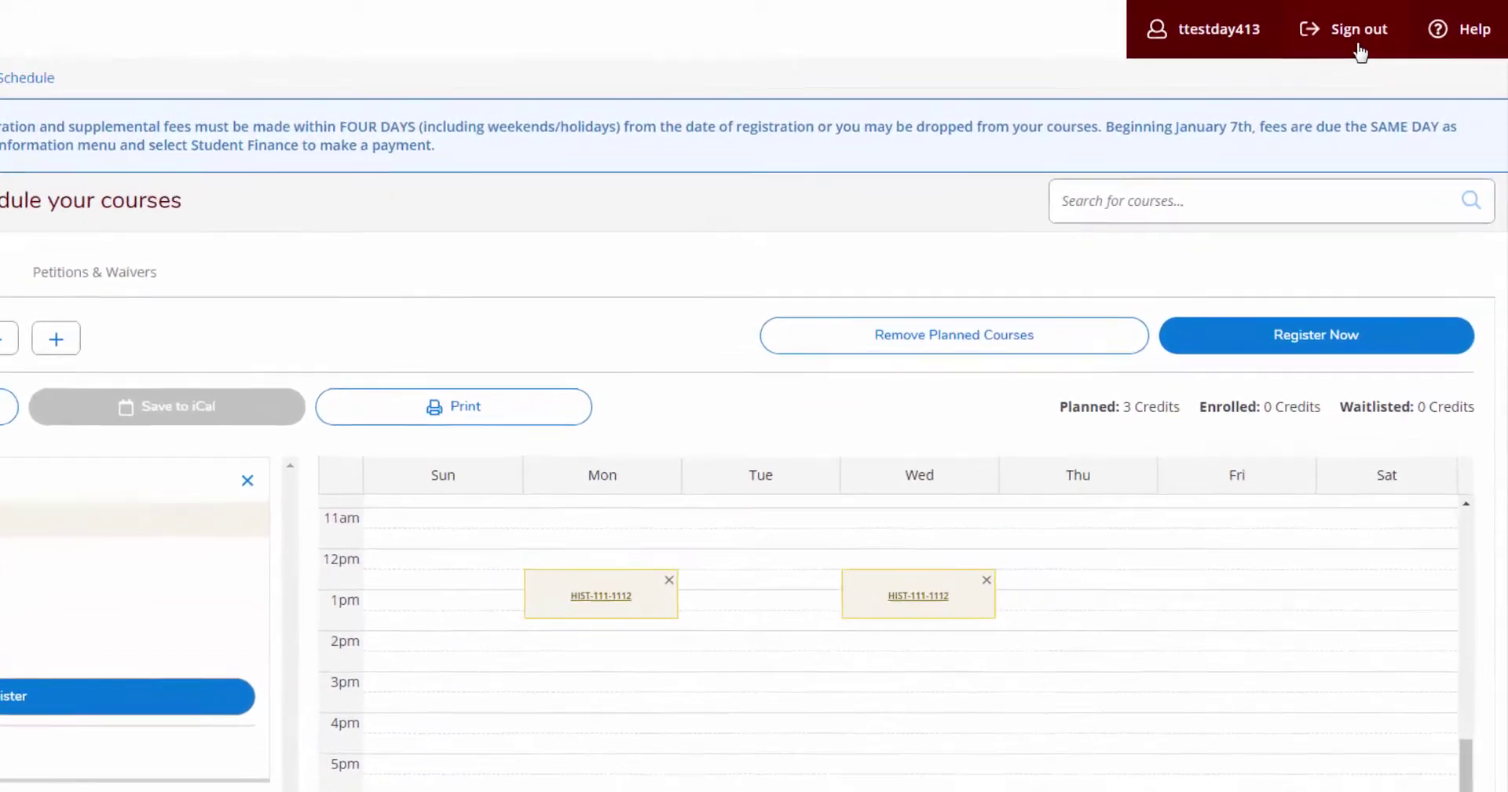
Sign out of MyMSJC, then go to the Make a Payment page.
click(1359, 40)
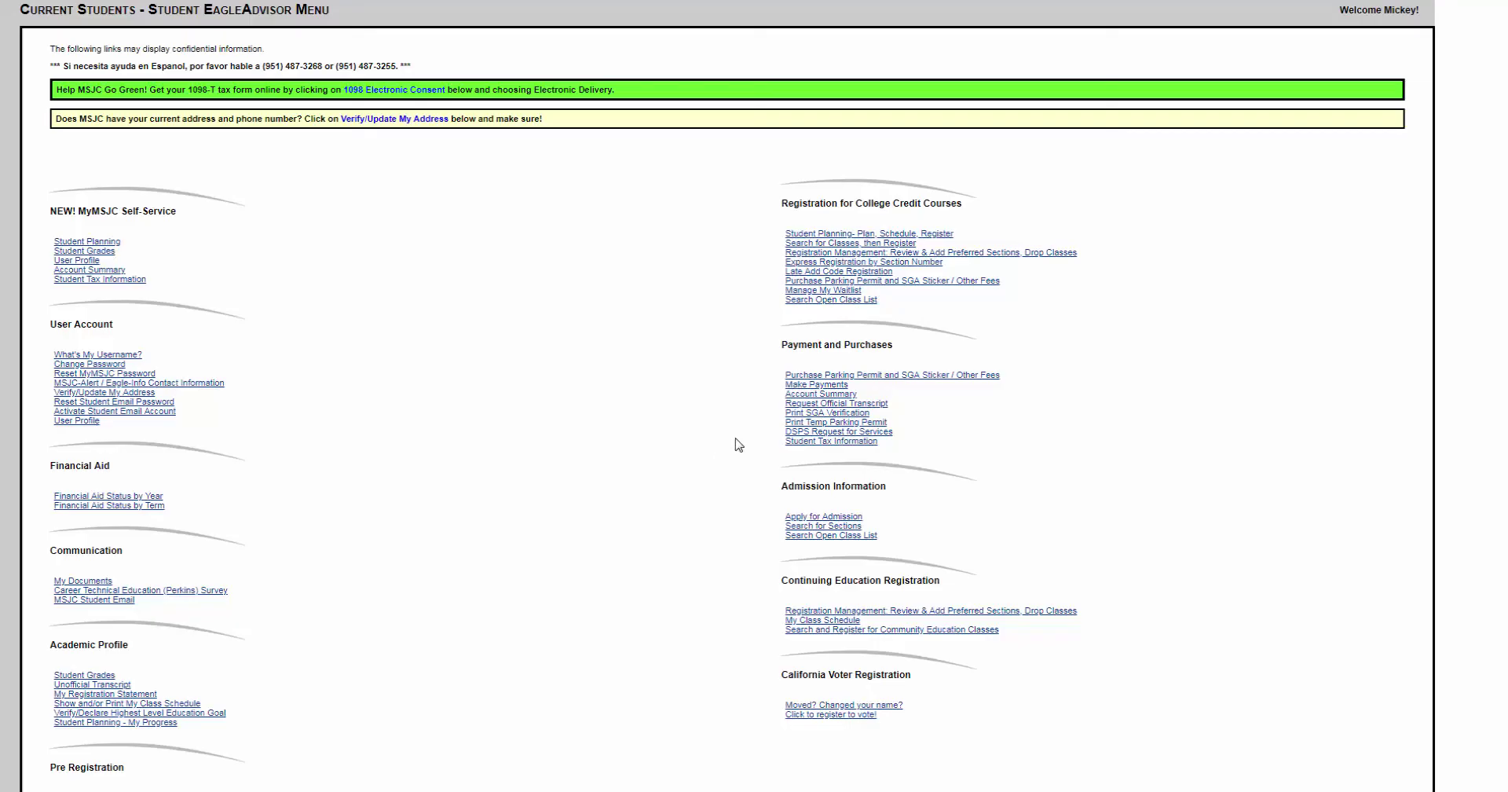
click(802, 387)
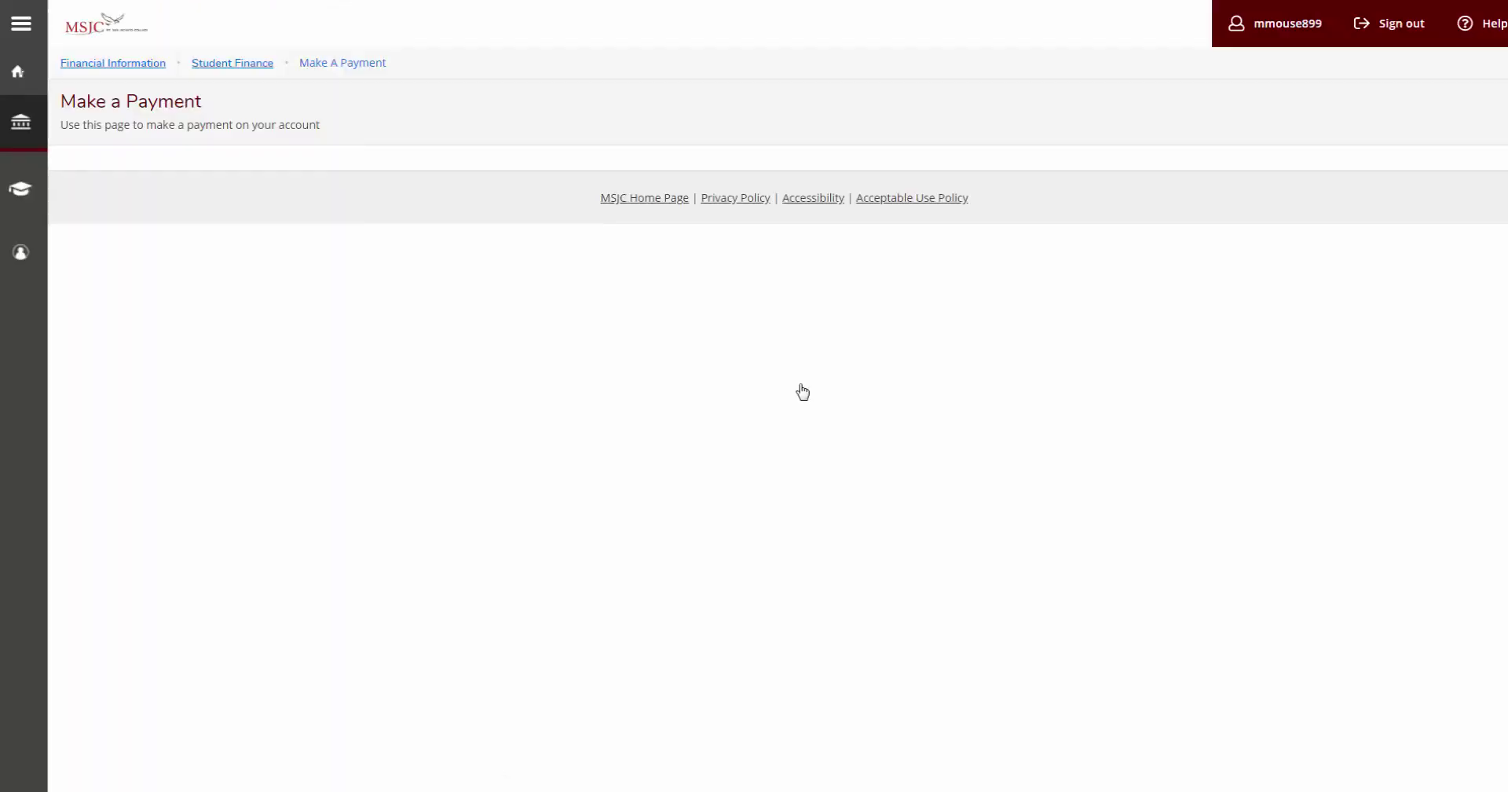